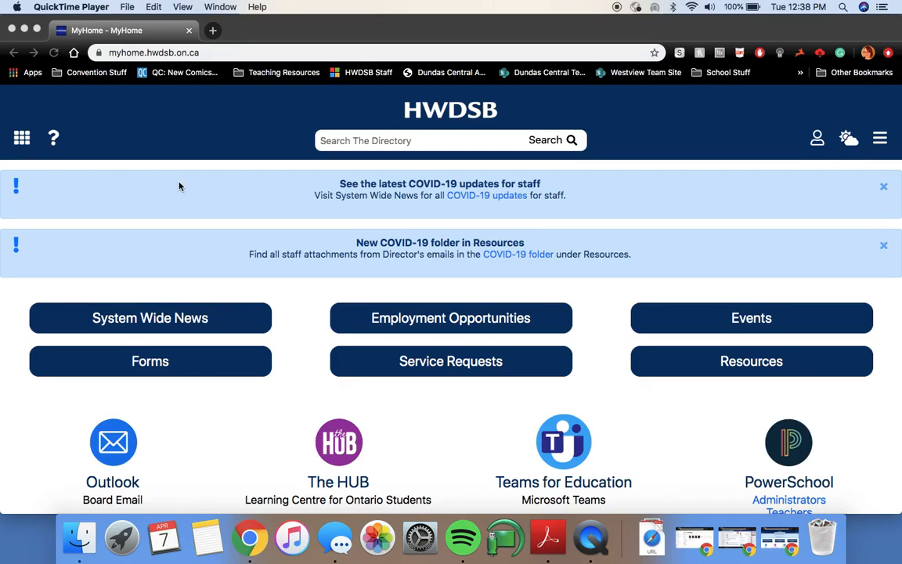
# Step: Scroll down the HWDSB MyHome portal to reveal the Help Desk (eBase) tile
pyautogui.scroll(-1, 180, 187)
pyautogui.scroll(-10, 229, 243)
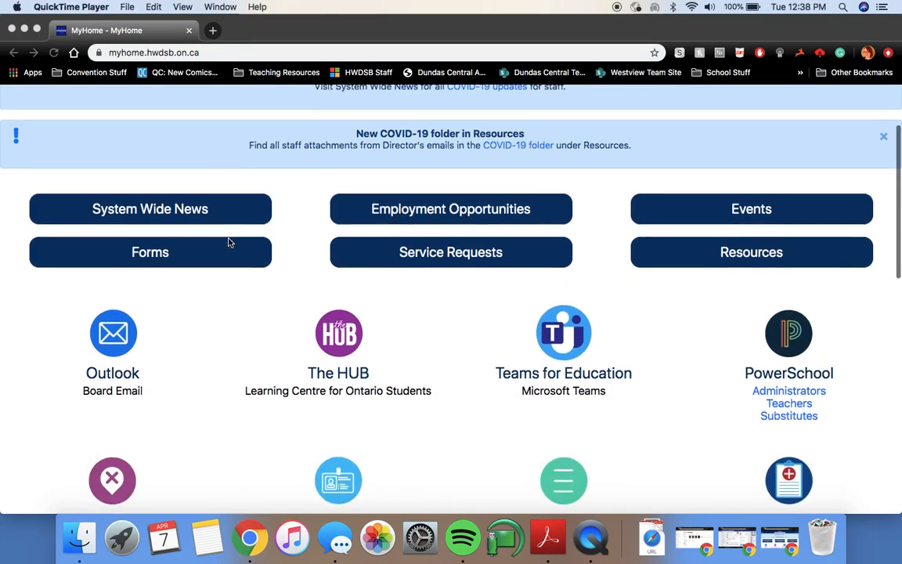
pyautogui.scroll(-4, 228, 243)
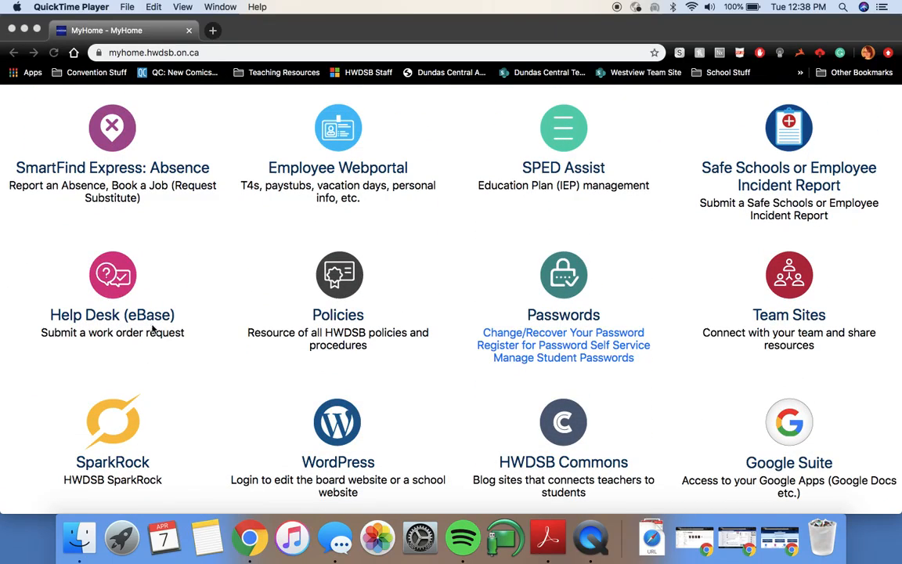
# Step: Launch eBASE from the Help Desk tile and start a new IT work order
pyautogui.click(115, 276)
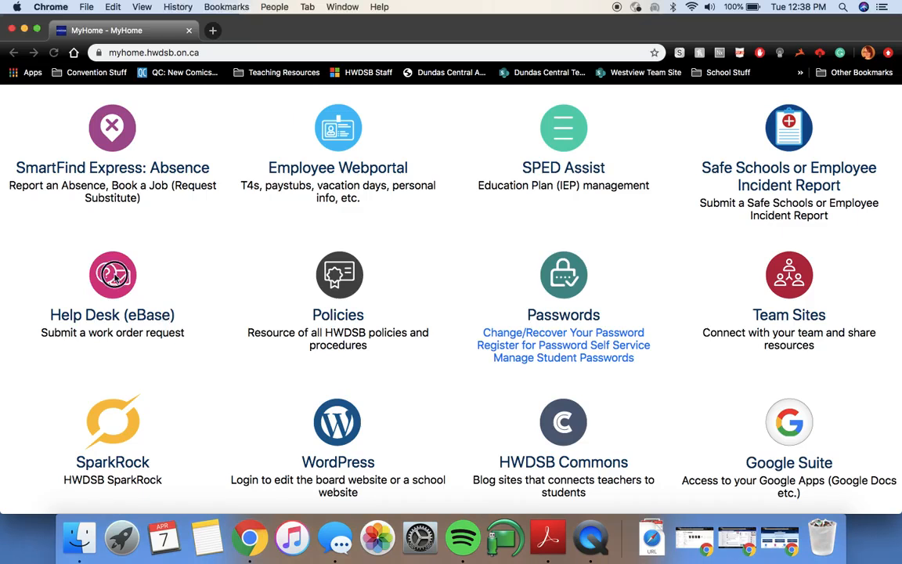
pyautogui.click(111, 278)
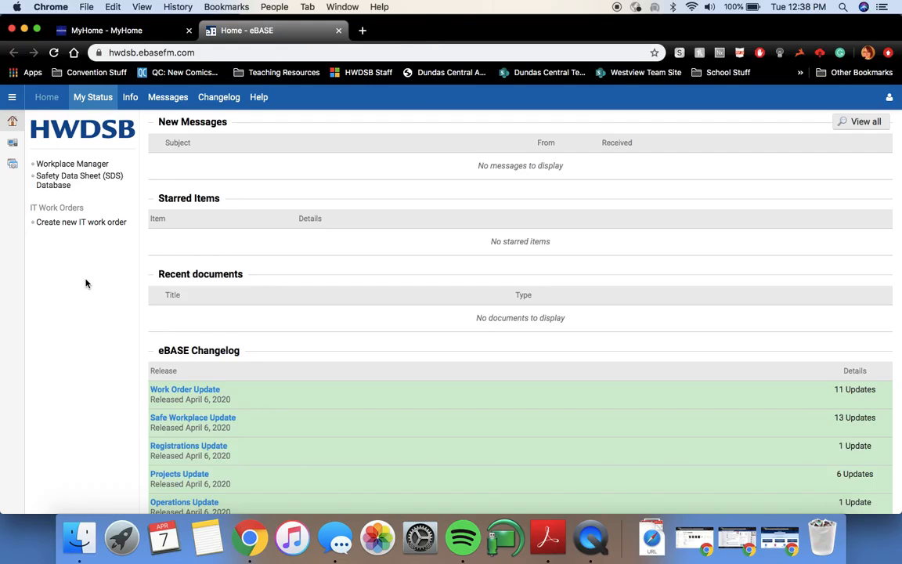
pyautogui.click(99, 232)
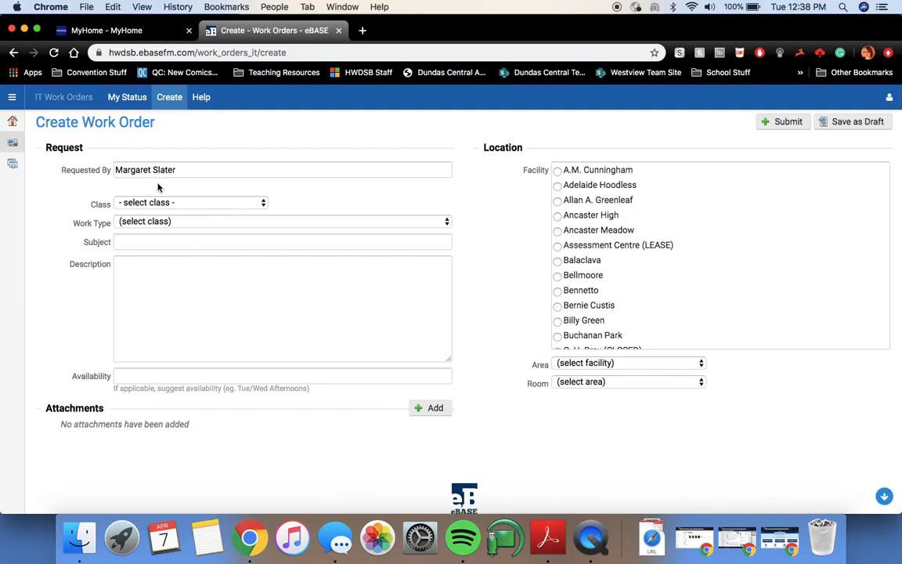
# Step: Choose Hardware as the work order class and 2. Fix as the work type
pyautogui.click(177, 202)
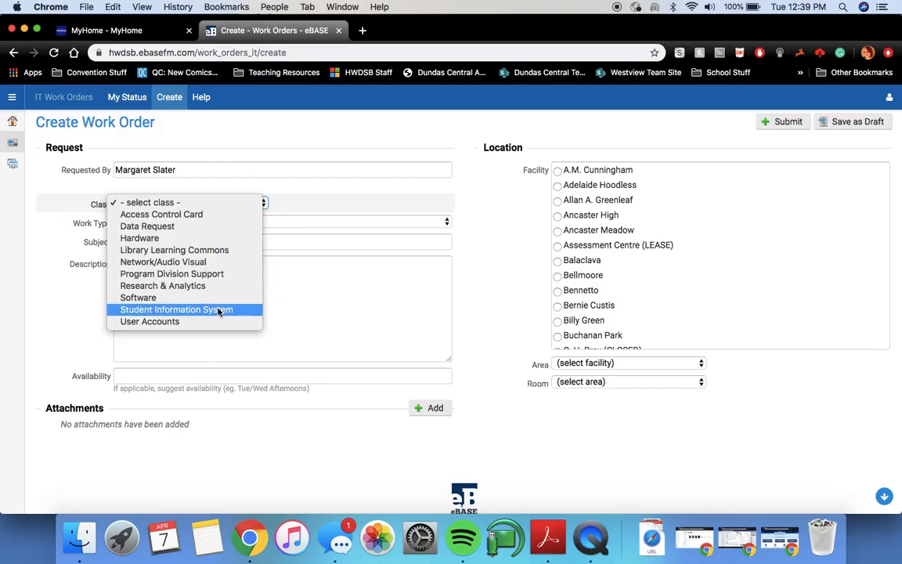
pyautogui.click(349, 300)
pyautogui.click(216, 204)
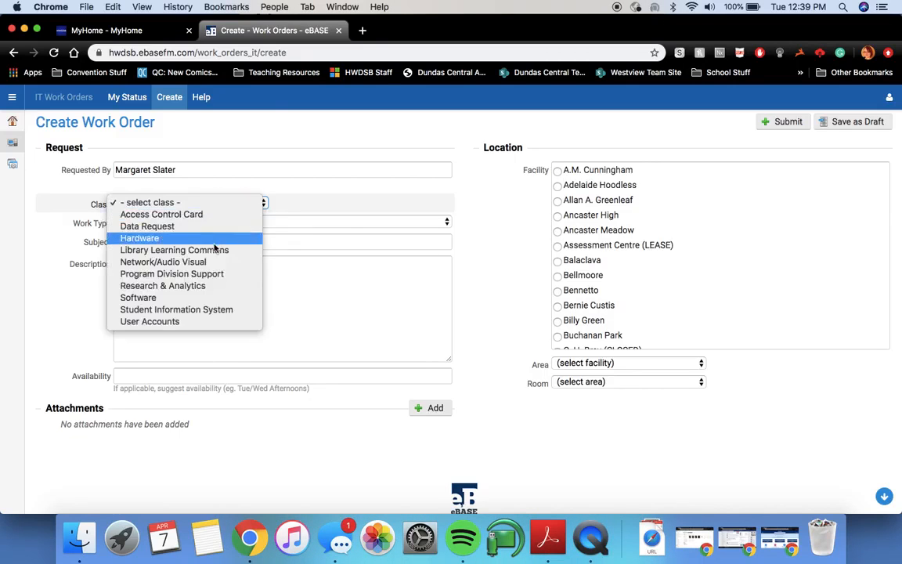
pyautogui.click(211, 238)
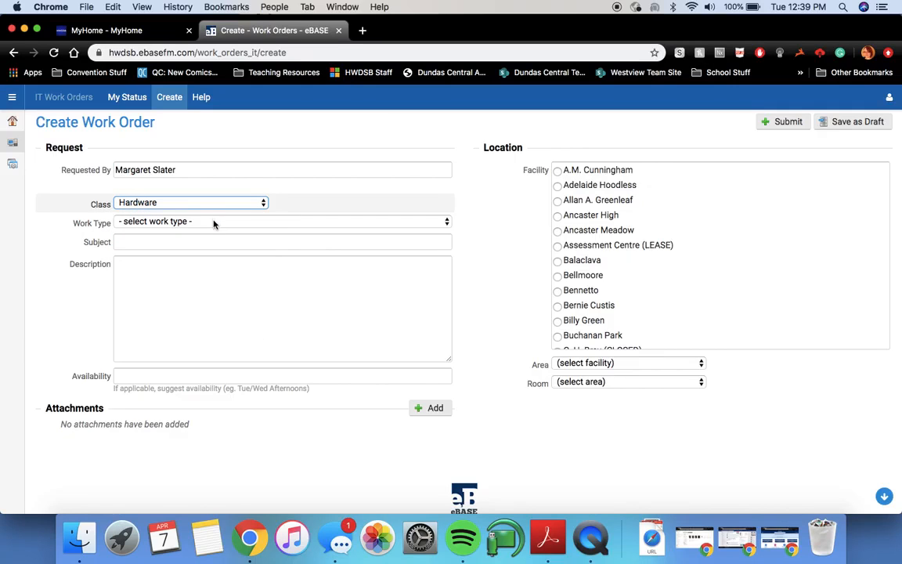
pyautogui.click(214, 224)
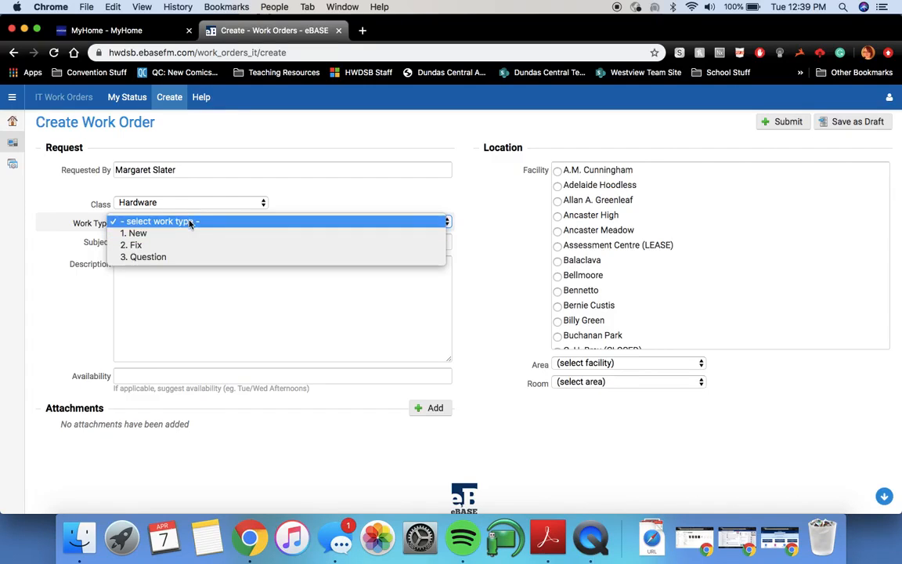
pyautogui.click(166, 245)
# Step: Enter subject 'Broken Printer' and description 'Hi there!' / 'My printer seems to be broken'
pyautogui.click(166, 244)
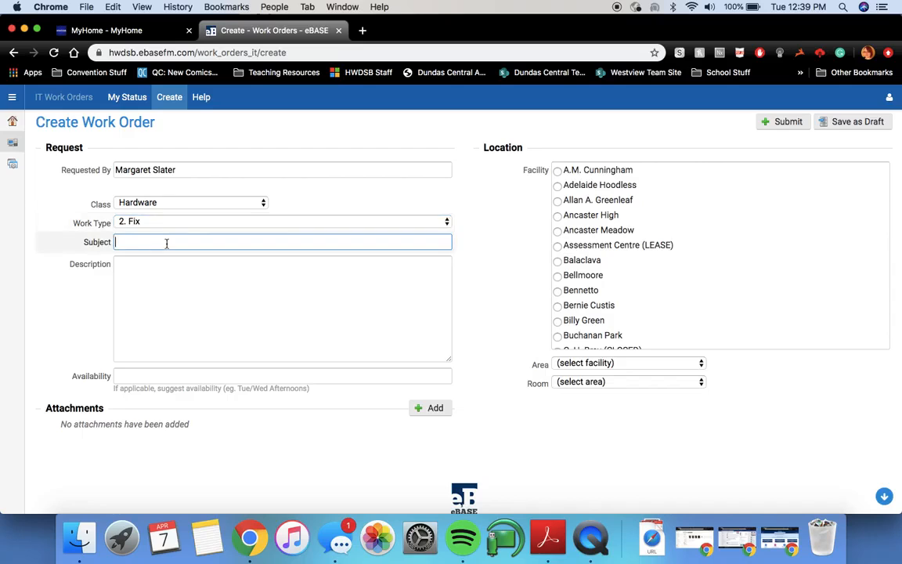
pyautogui.write('Broken Printer')
pyautogui.click(142, 271)
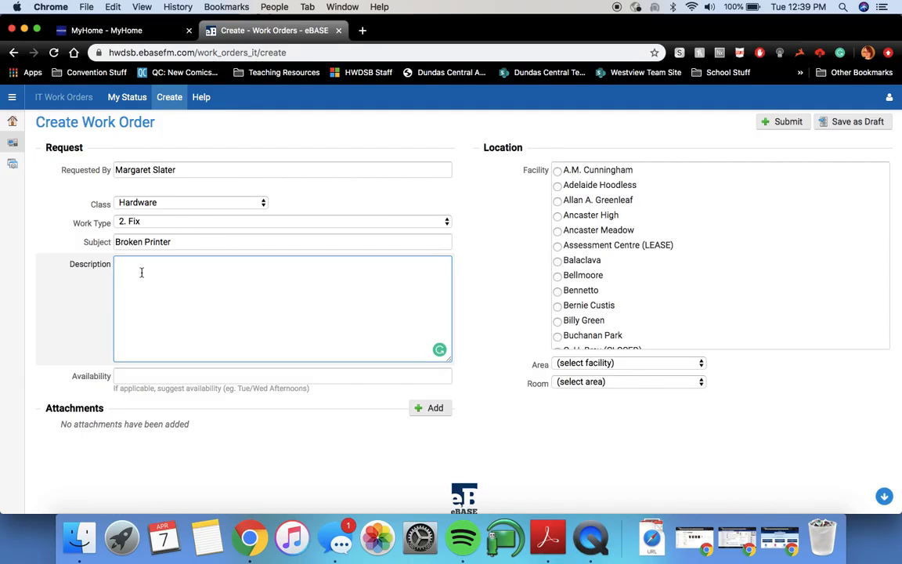
pyautogui.write('Hi there!')
pyautogui.press('Return')
pyautogui.write('My printer seems to be broken.')
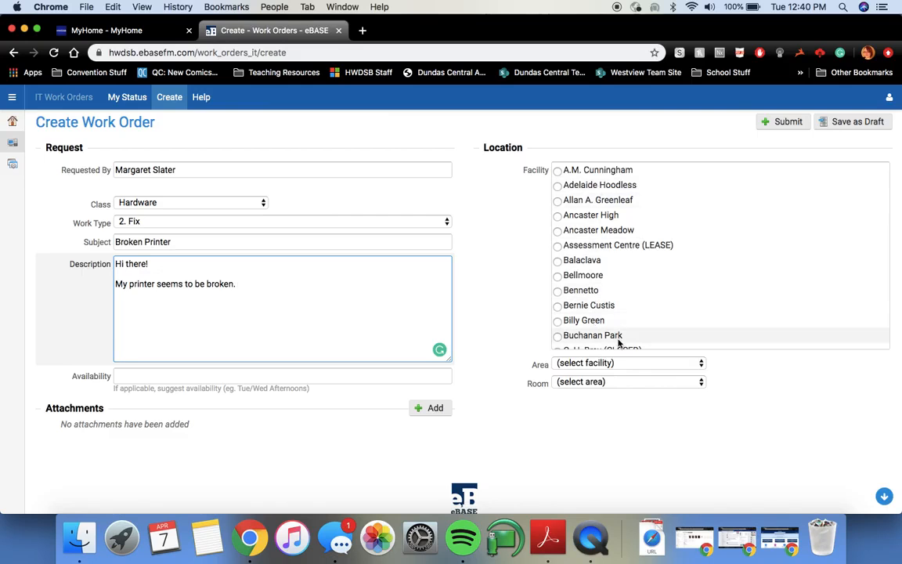
# Step: Select Westview as the work order's facility
pyautogui.scroll(-2, 616, 274)
pyautogui.scroll(-20, 615, 267)
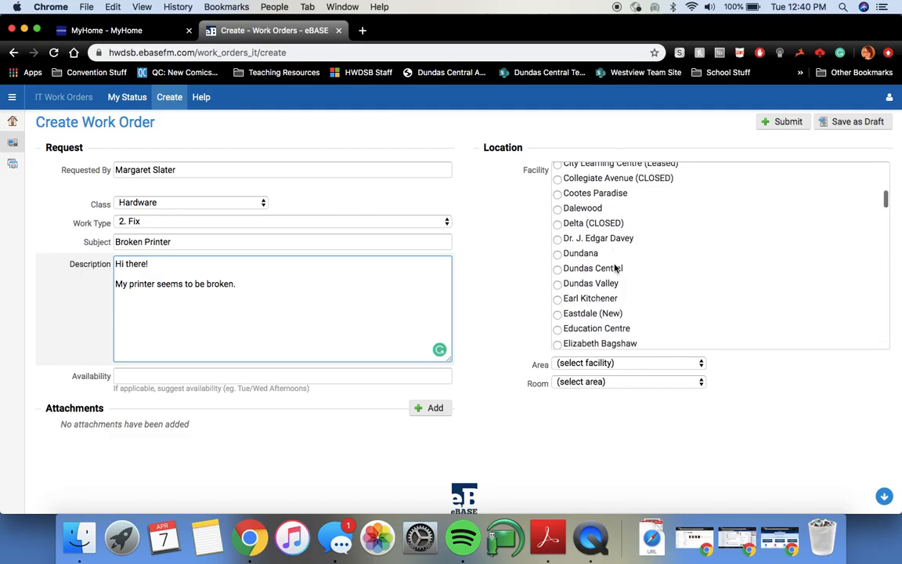
pyautogui.scroll(-10, 615, 287)
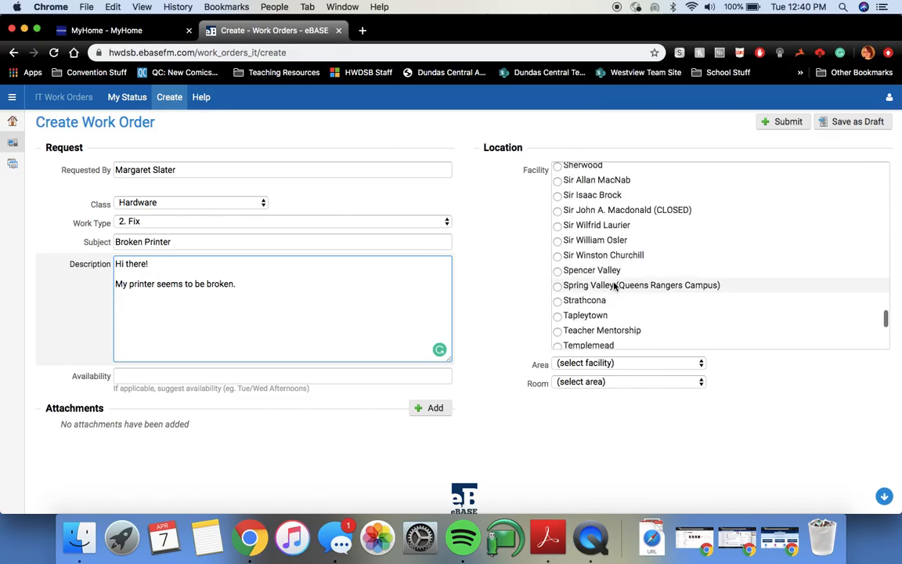
pyautogui.scroll(-9, 616, 296)
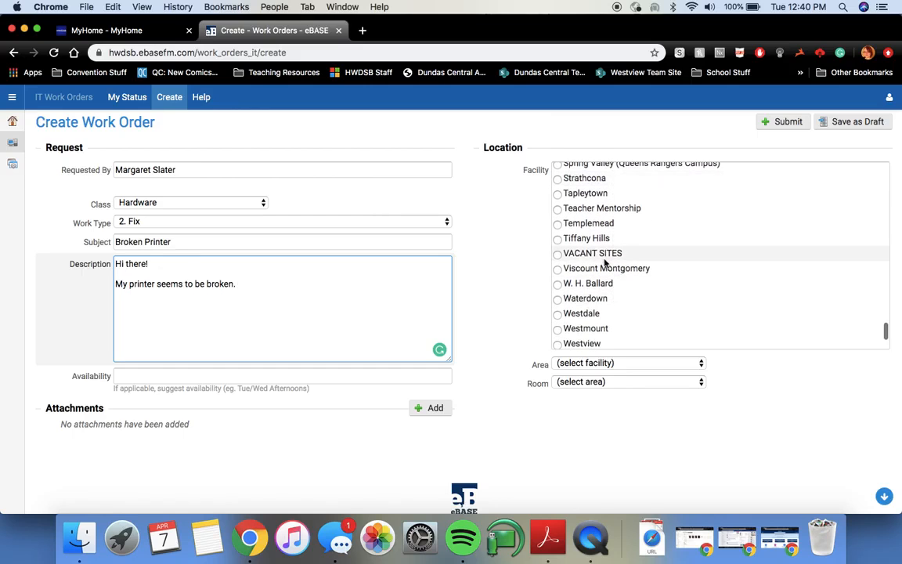
pyautogui.click(557, 300)
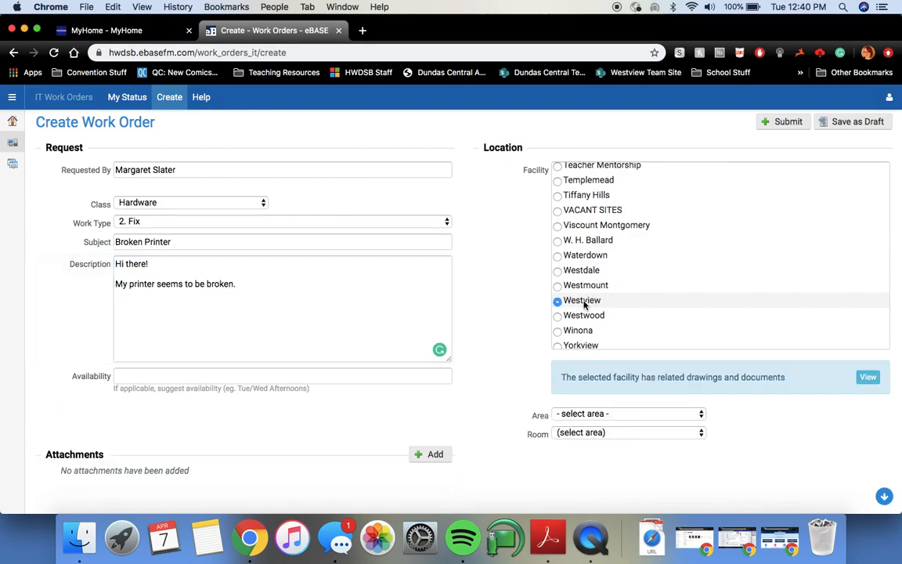
# Step: Set the area to 1ST FLOOR and the room to 106 LEARNING COMMONS
pyautogui.scroll(-2, 515, 290)
pyautogui.scroll(-1, 514, 291)
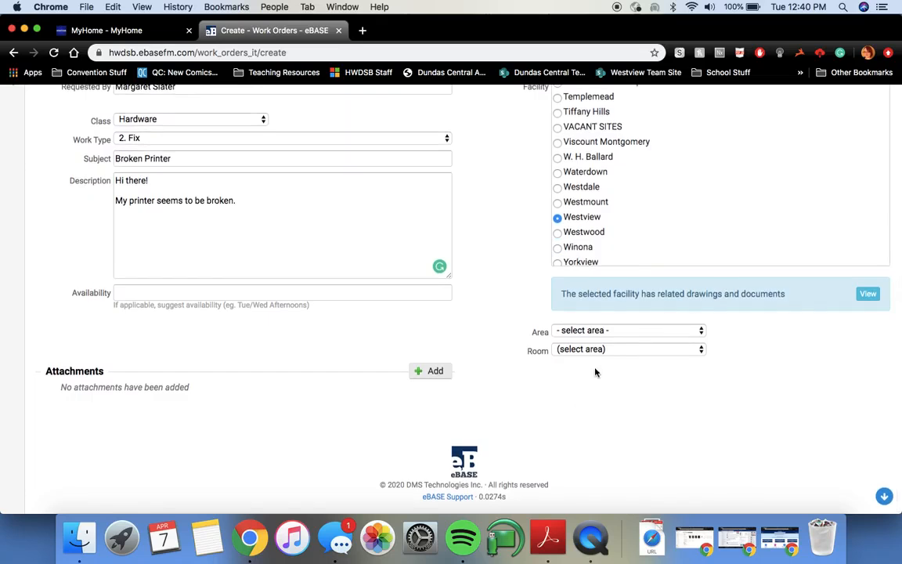
pyautogui.click(583, 332)
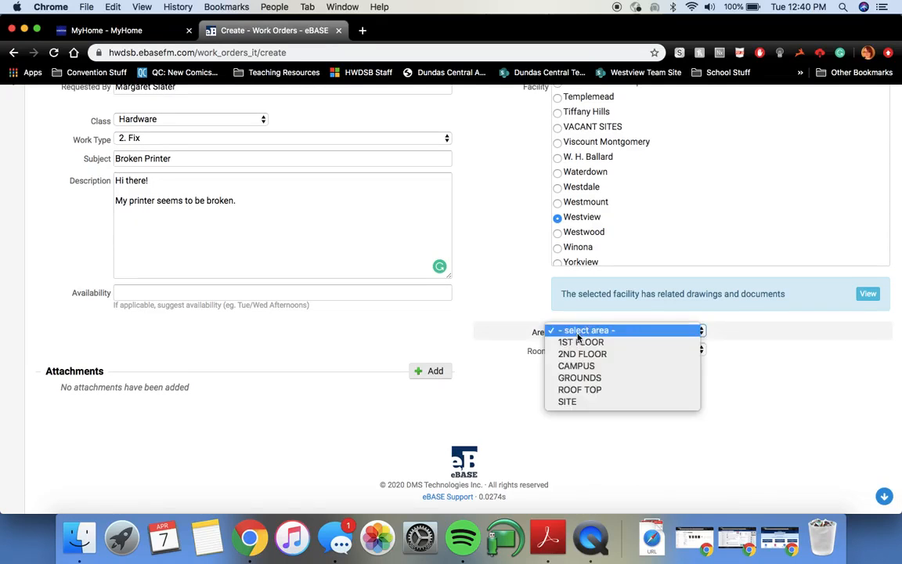
pyautogui.click(585, 344)
pyautogui.click(589, 351)
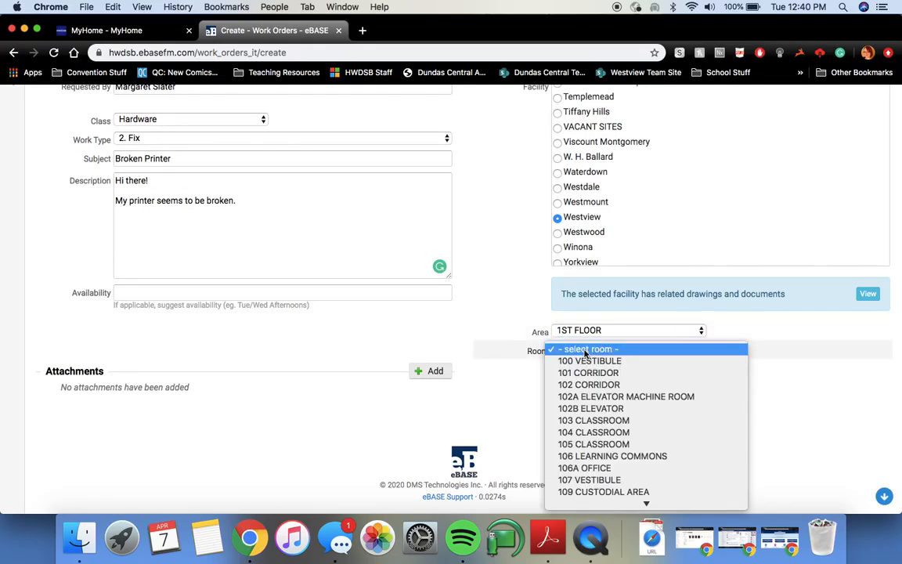
pyautogui.click(644, 457)
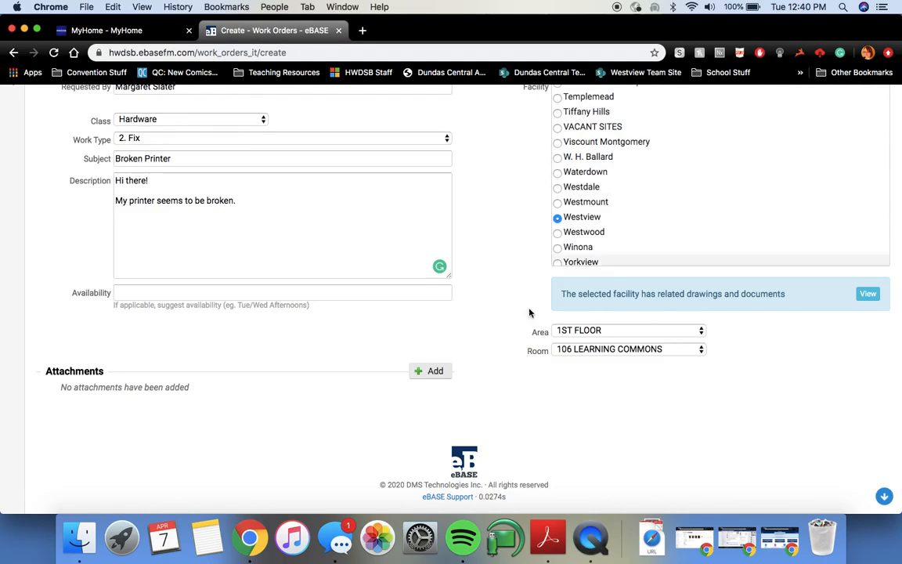
pyautogui.scroll(4, 612, 380)
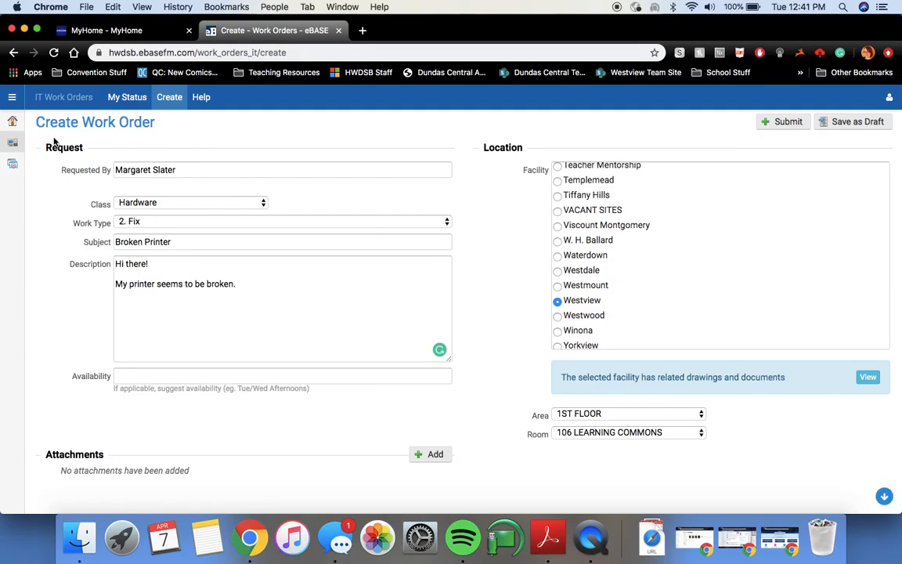
# Step: Go to the eBASE Home page, discarding the unsaved work order form
pyautogui.moveTo(13, 123)
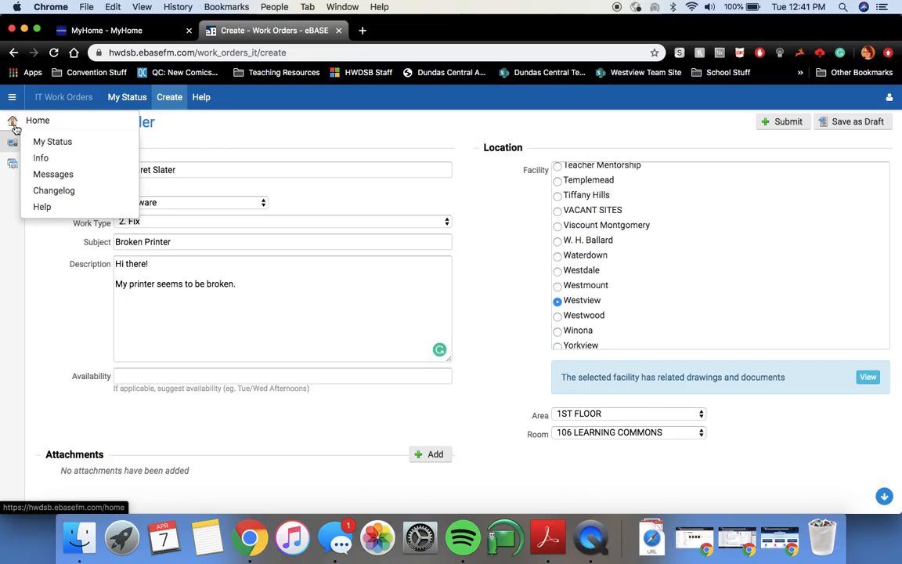
pyautogui.moveTo(14, 144)
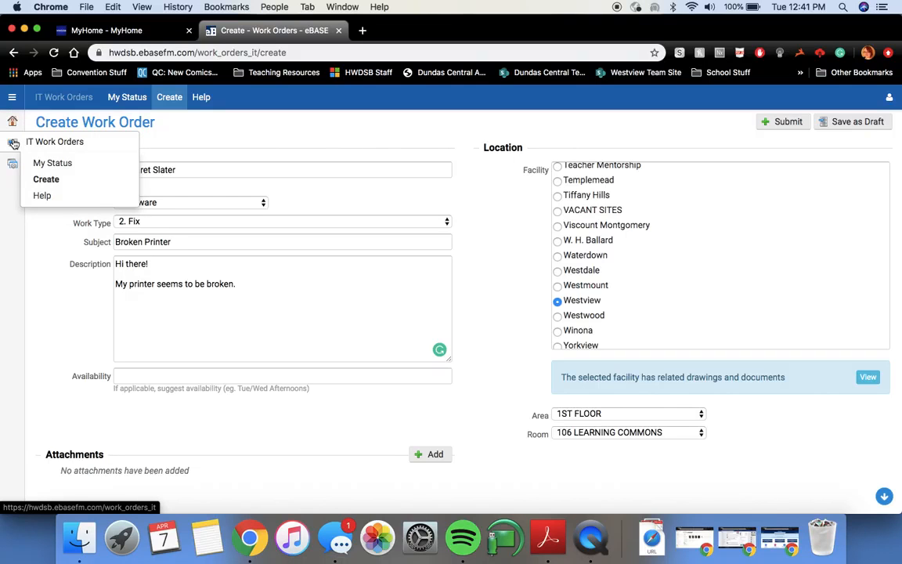
pyautogui.click(16, 123)
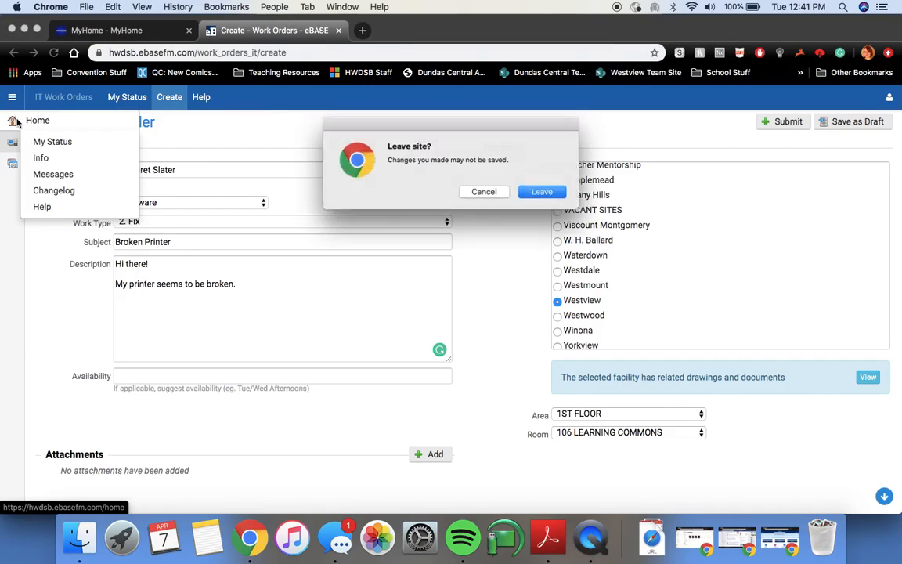
pyautogui.click(541, 191)
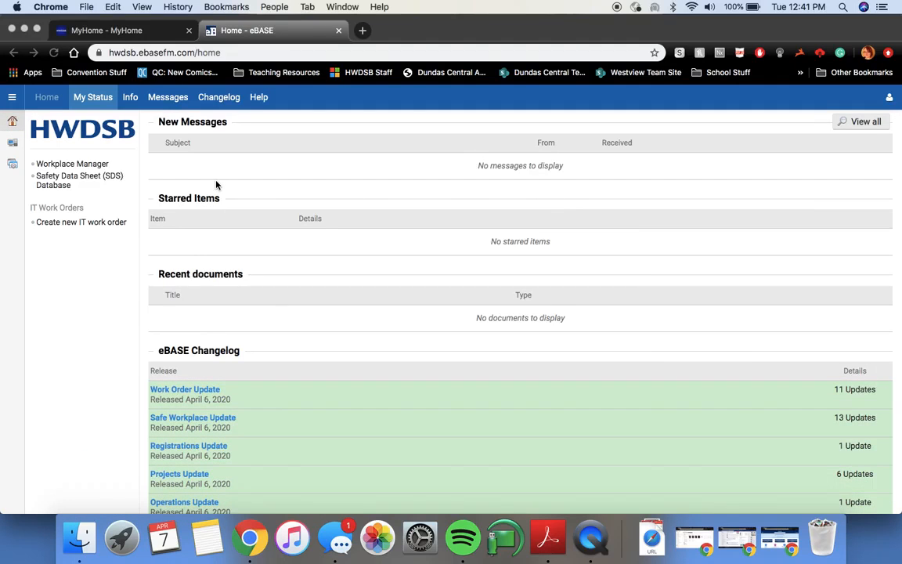
# Step: Show IT Work Orders > My Status, listing the three open work orders
pyautogui.click(51, 150)
pyautogui.moveTo(13, 148)
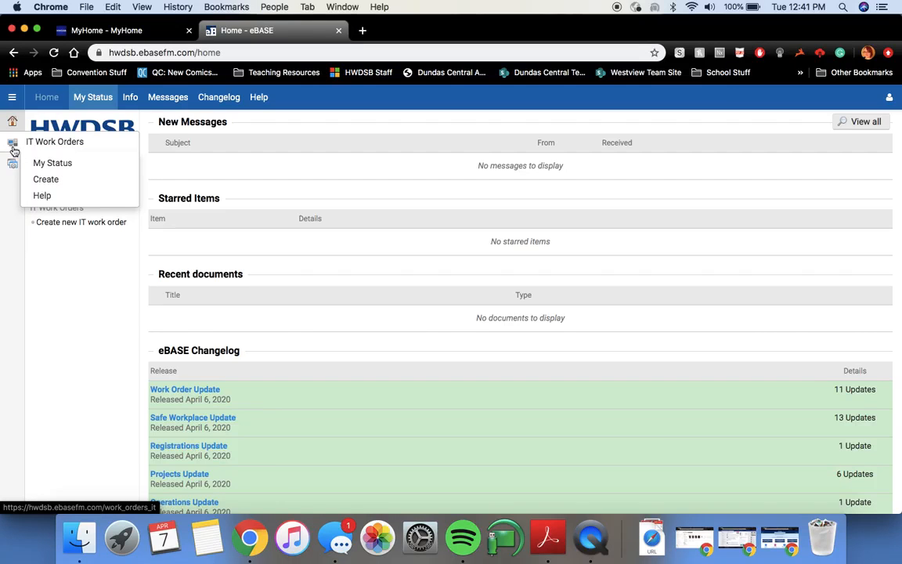
pyautogui.click(63, 167)
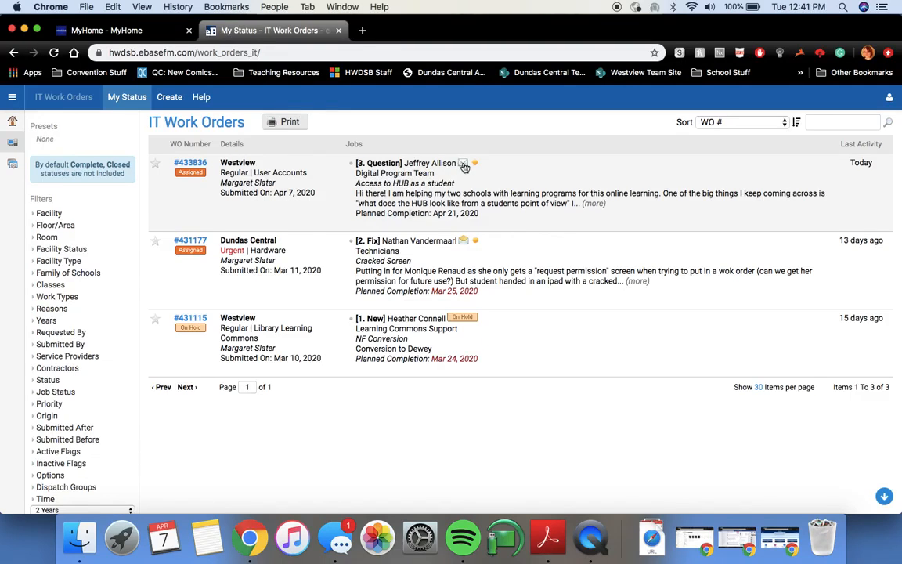
pyautogui.moveTo(464, 167)
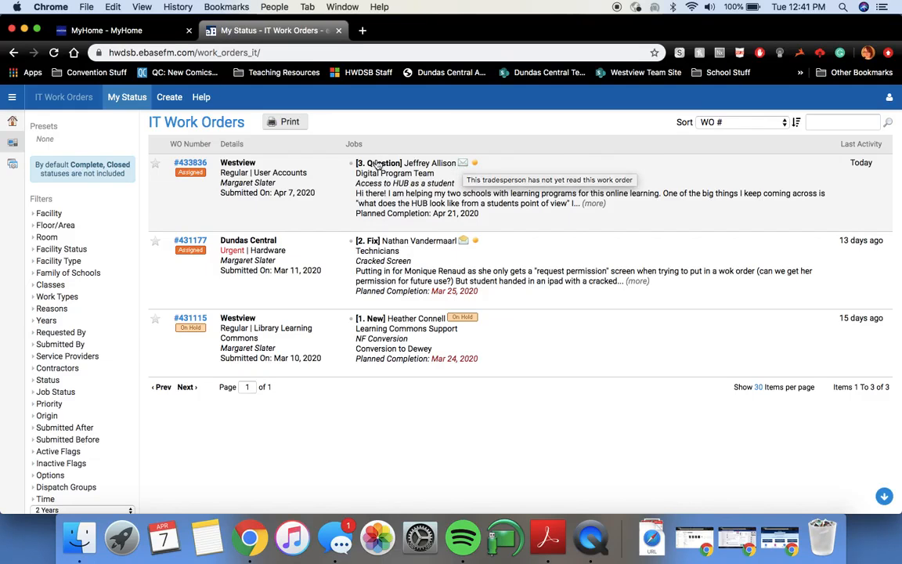
pyautogui.click(397, 195)
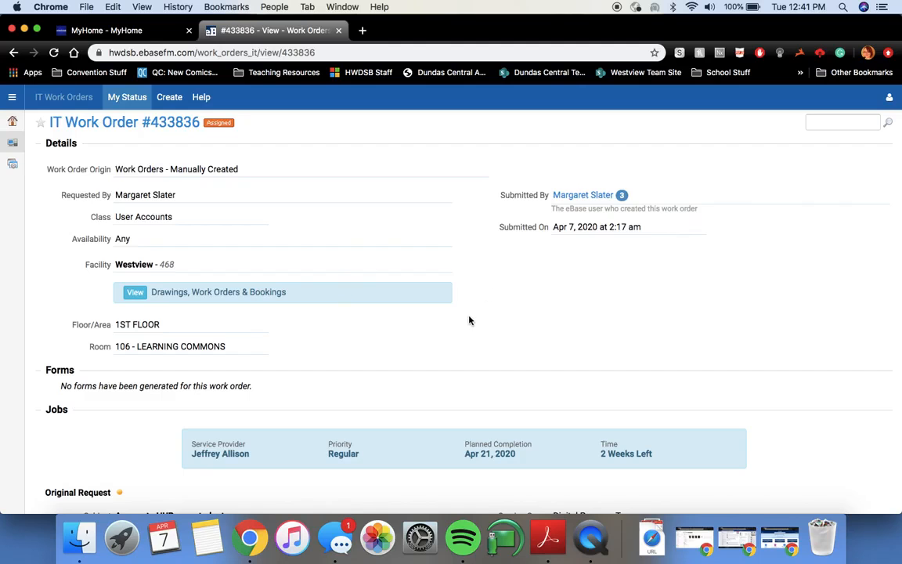
pyautogui.scroll(-5, 467, 320)
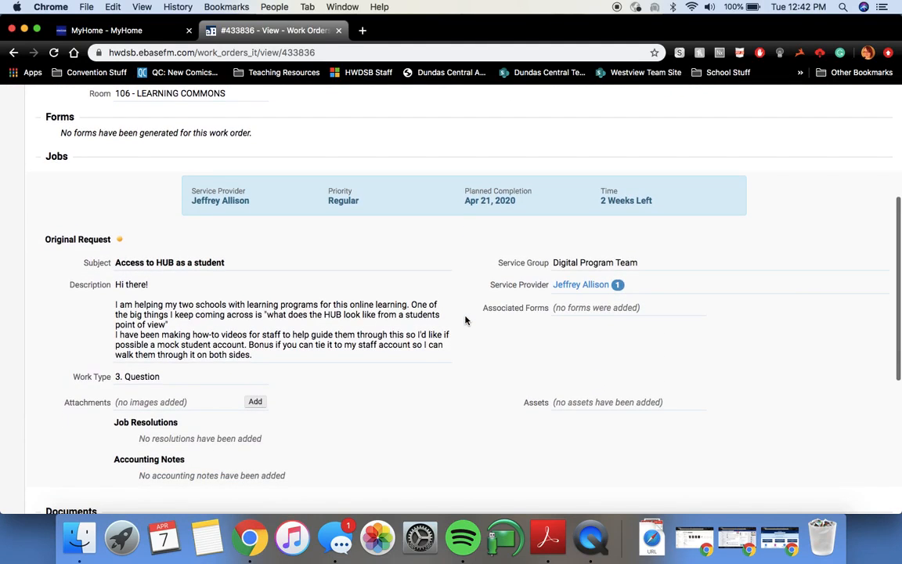
pyautogui.scroll(-6, 465, 320)
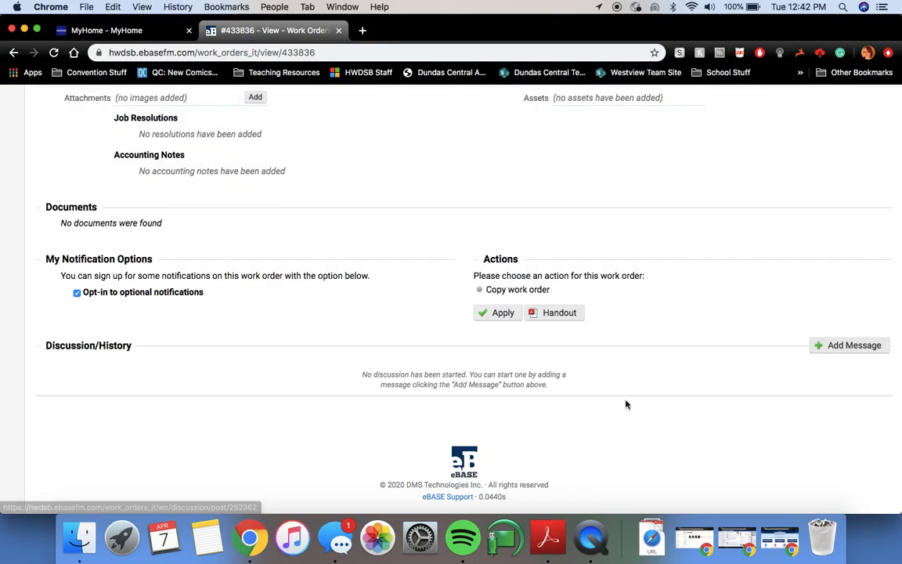
pyautogui.scroll(8, 418, 363)
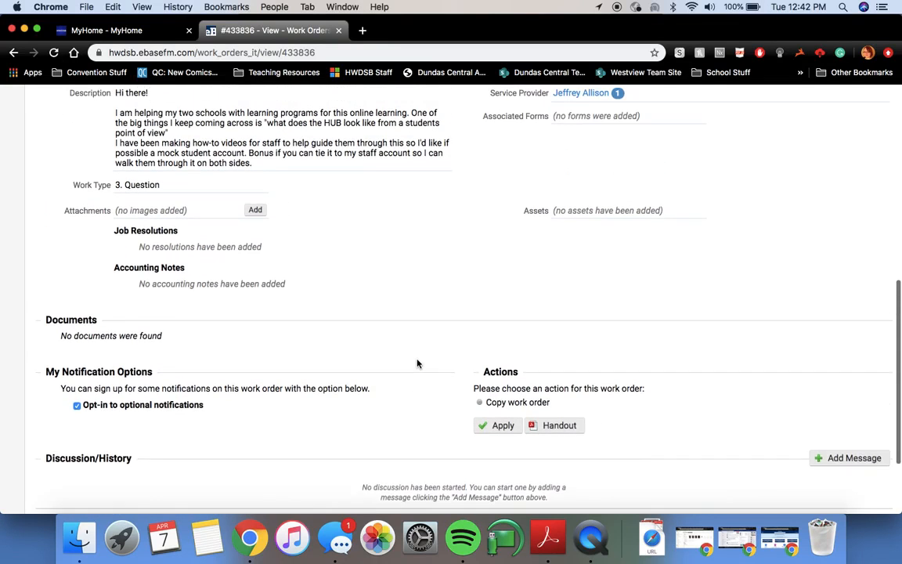
pyautogui.scroll(3, 417, 363)
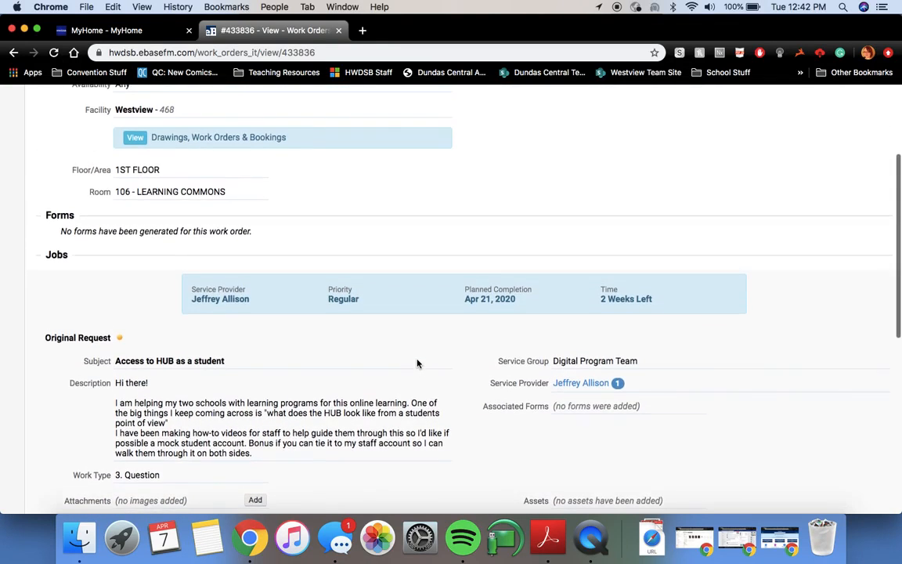
pyautogui.scroll(4, 291, 360)
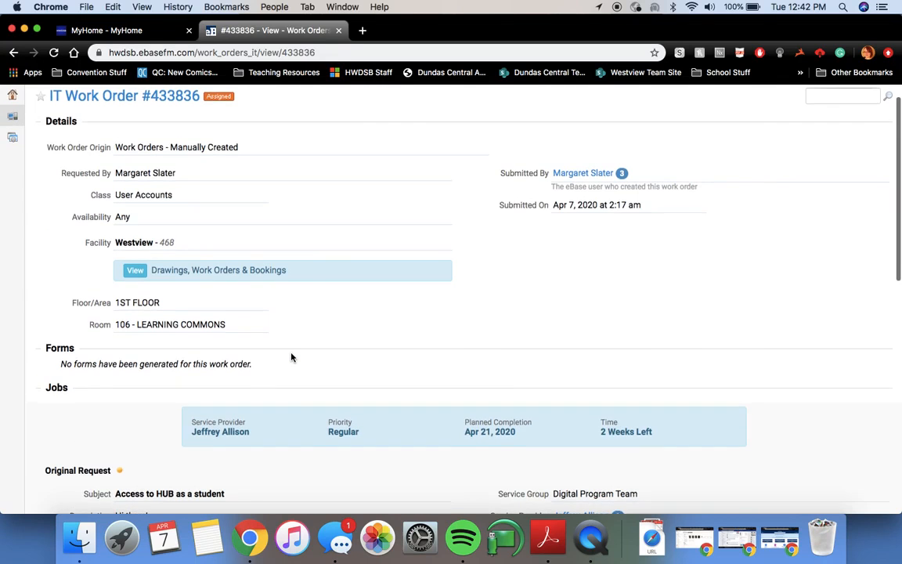